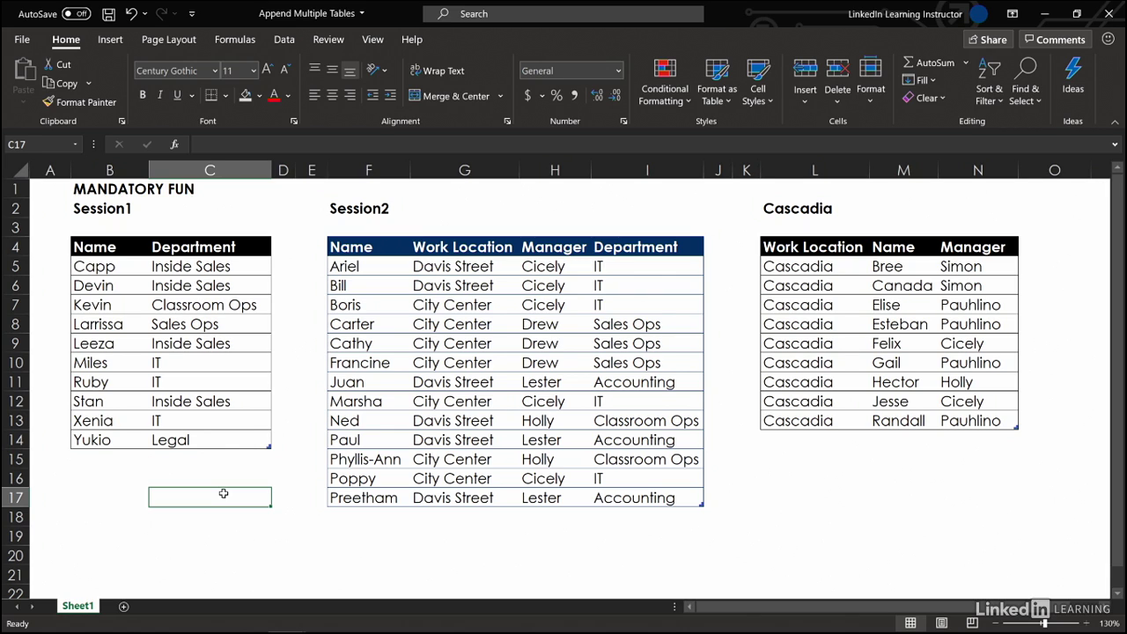
Load the Session1 table into Power Query and save it as a connection-only query
{"action": "left_click", "coordinate": [224, 366]}
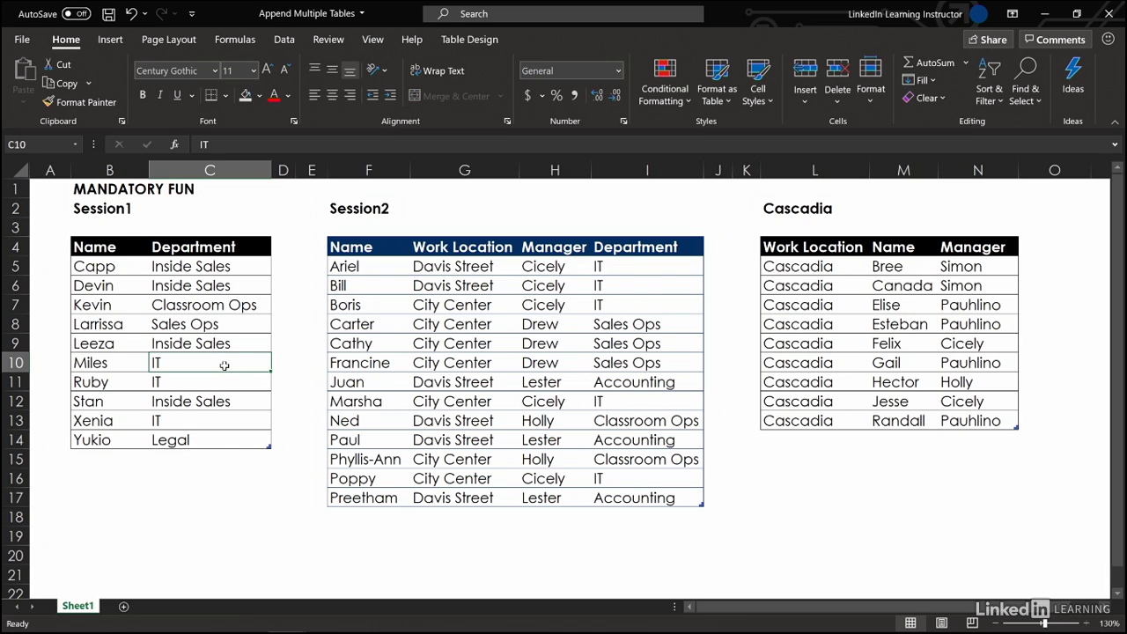
{"action": "left_click", "coordinate": [281, 39]}
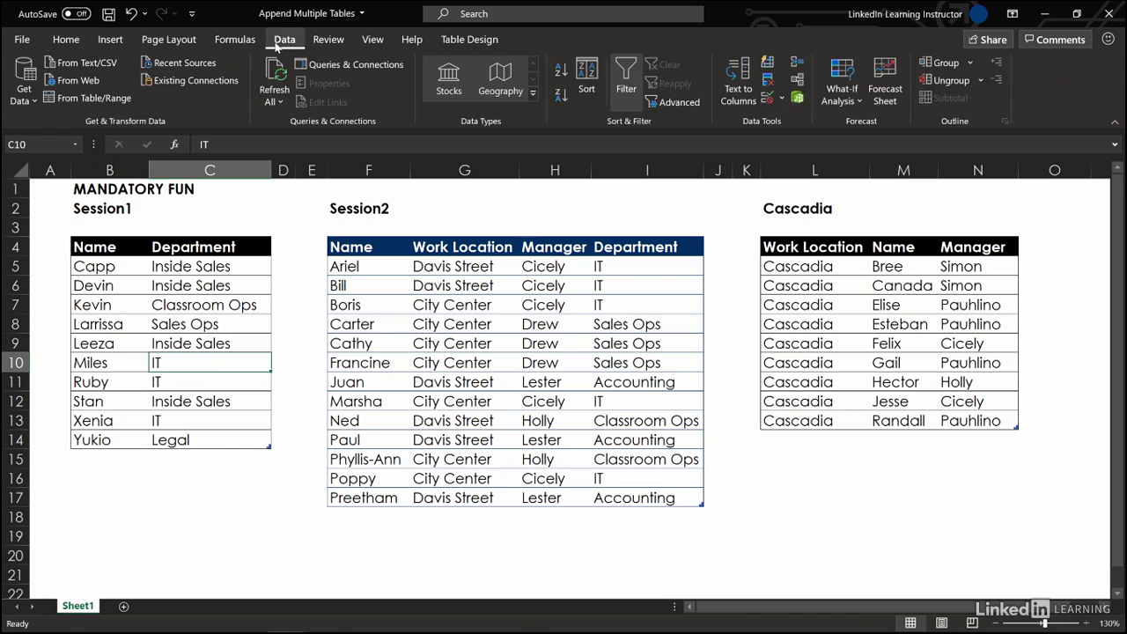
{"action": "left_click", "coordinate": [89, 98]}
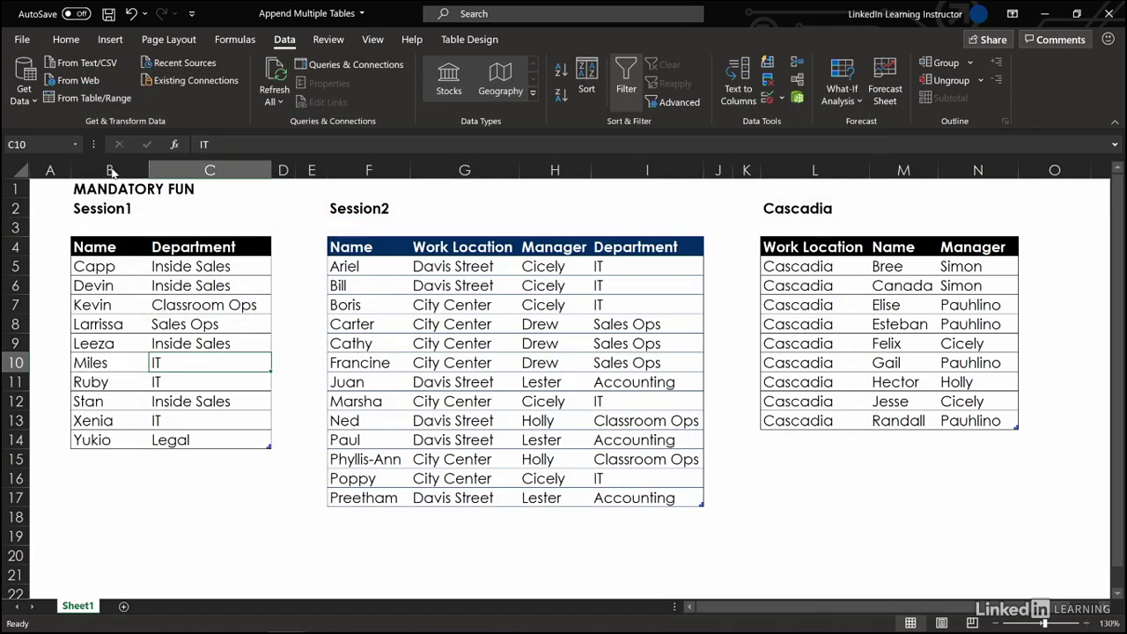
{"action": "left_click", "coordinate": [664, 304]}
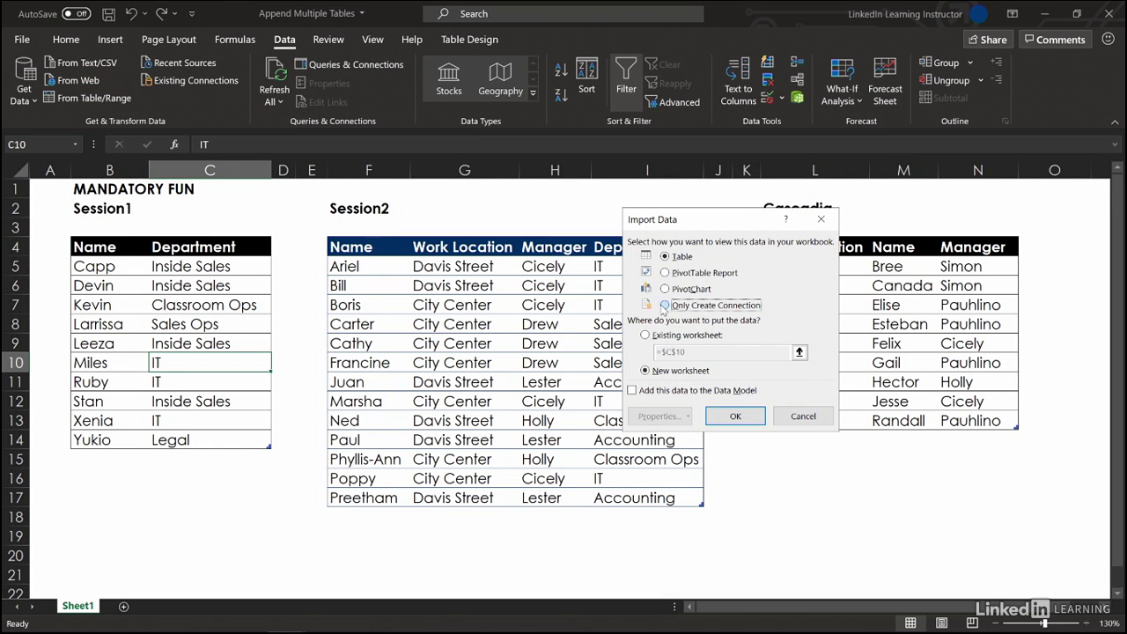
{"action": "left_click", "coordinate": [718, 416]}
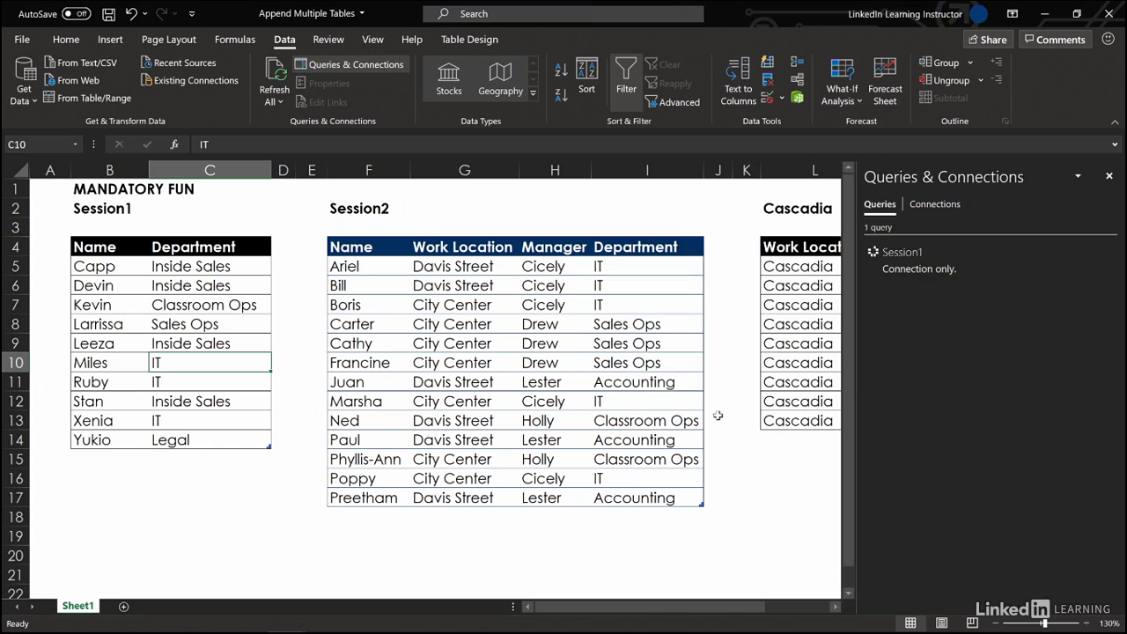
Create a query from the Session2 table and load it as a connection only
{"action": "left_click", "coordinate": [408, 302]}
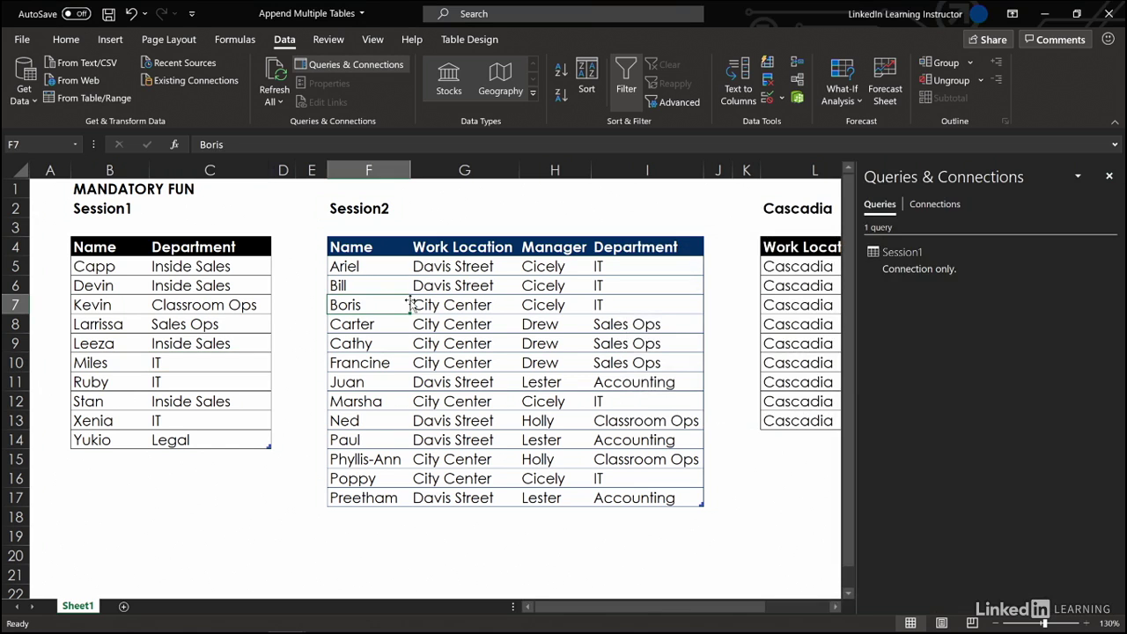
{"action": "left_click", "coordinate": [80, 100]}
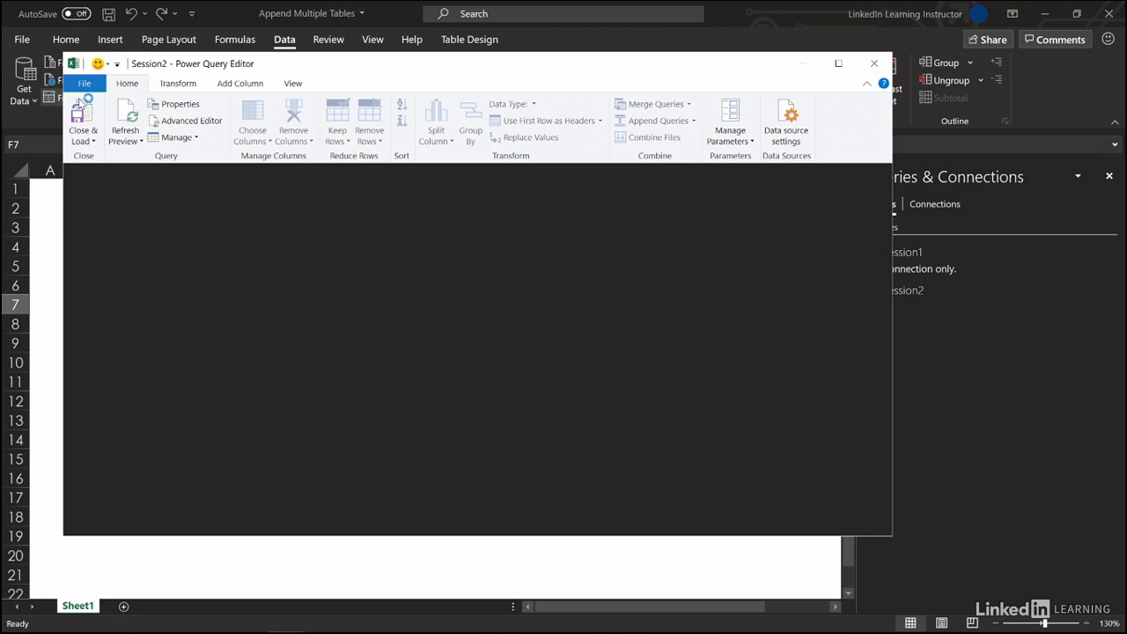
{"action": "left_click", "coordinate": [79, 142]}
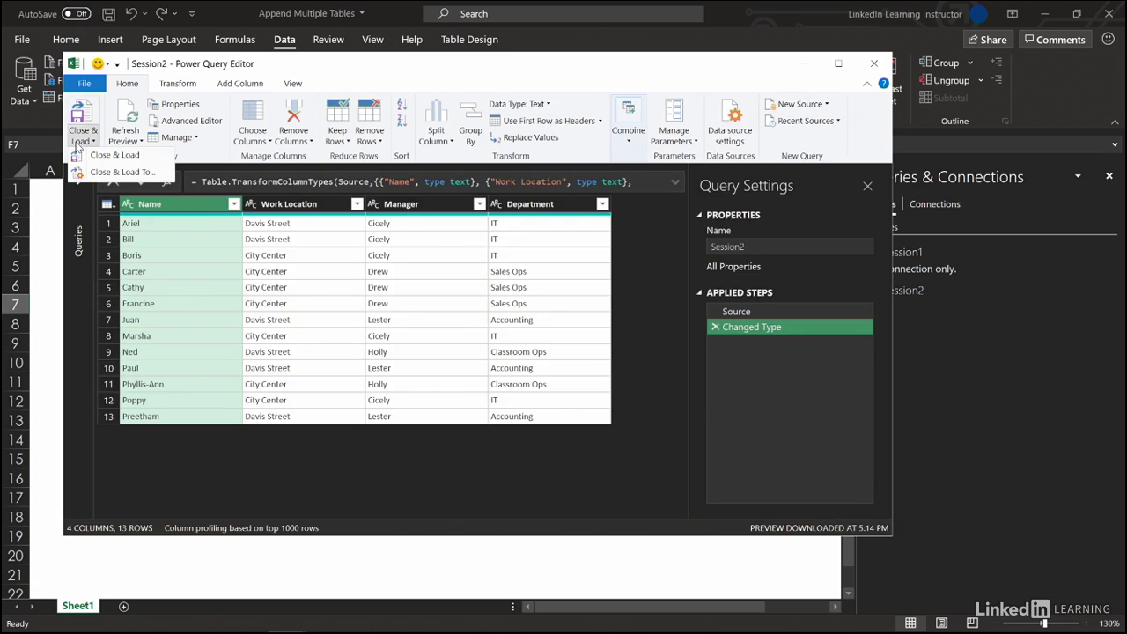
{"action": "left_click", "coordinate": [113, 173]}
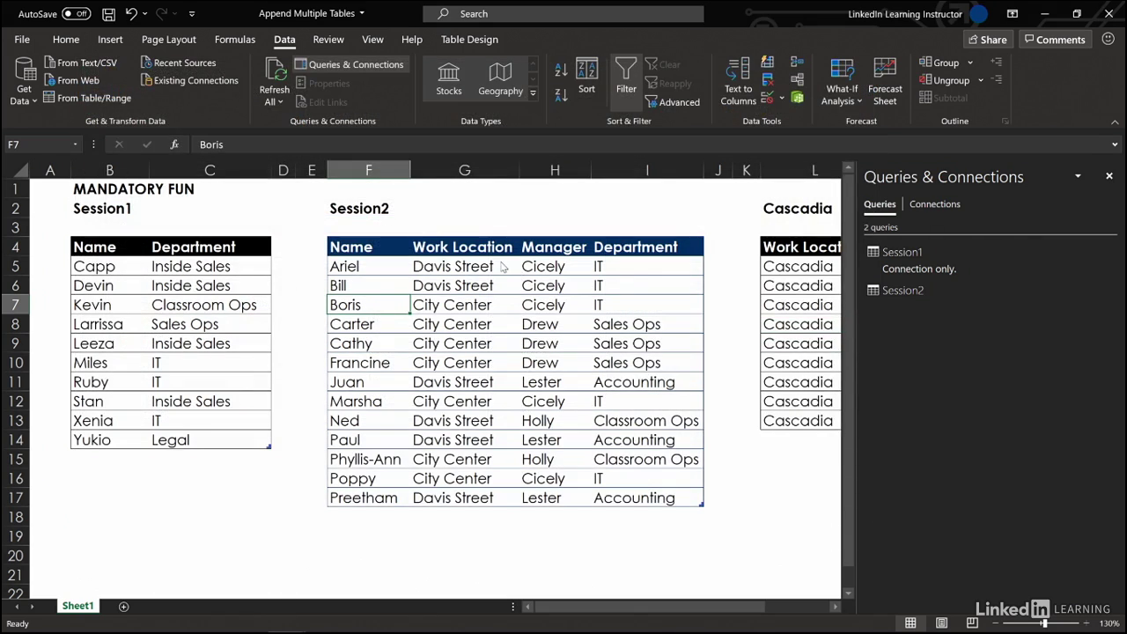
{"action": "left_click", "coordinate": [665, 305]}
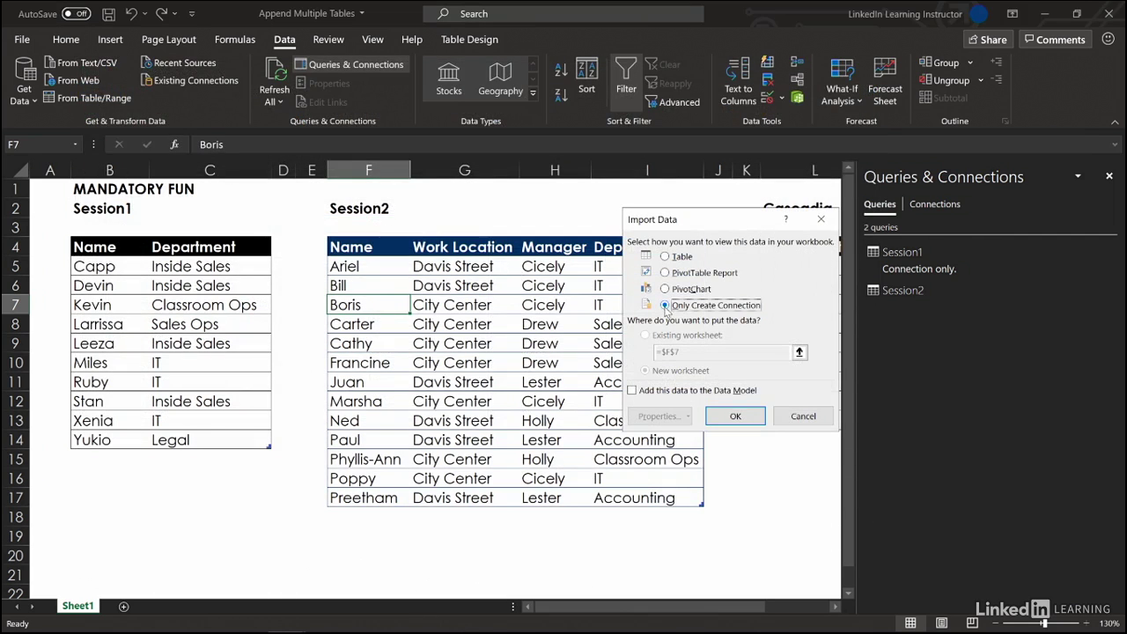
{"action": "left_click", "coordinate": [737, 416]}
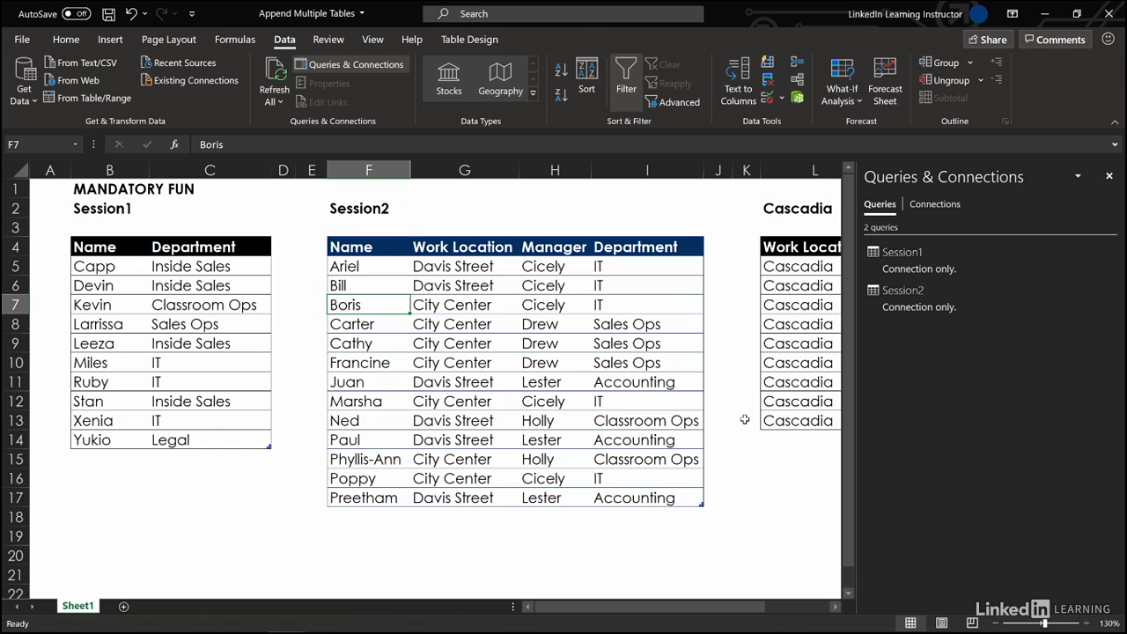
Rename the table under the Cascadia heading to Cascadia
{"action": "left_click", "coordinate": [804, 286]}
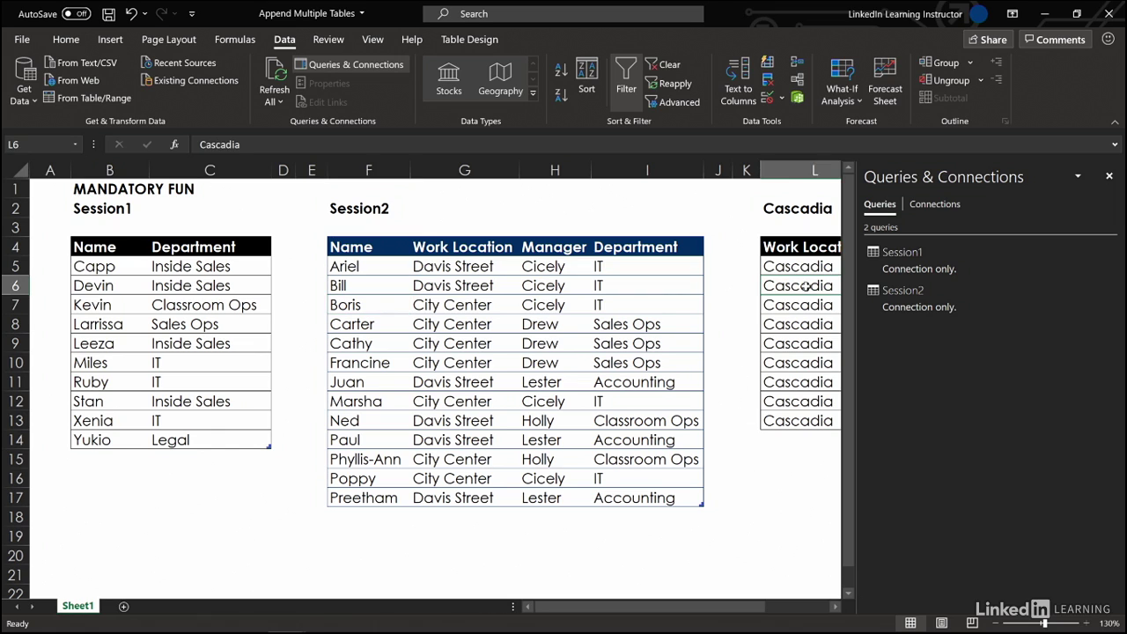
{"action": "left_click", "coordinate": [438, 39]}
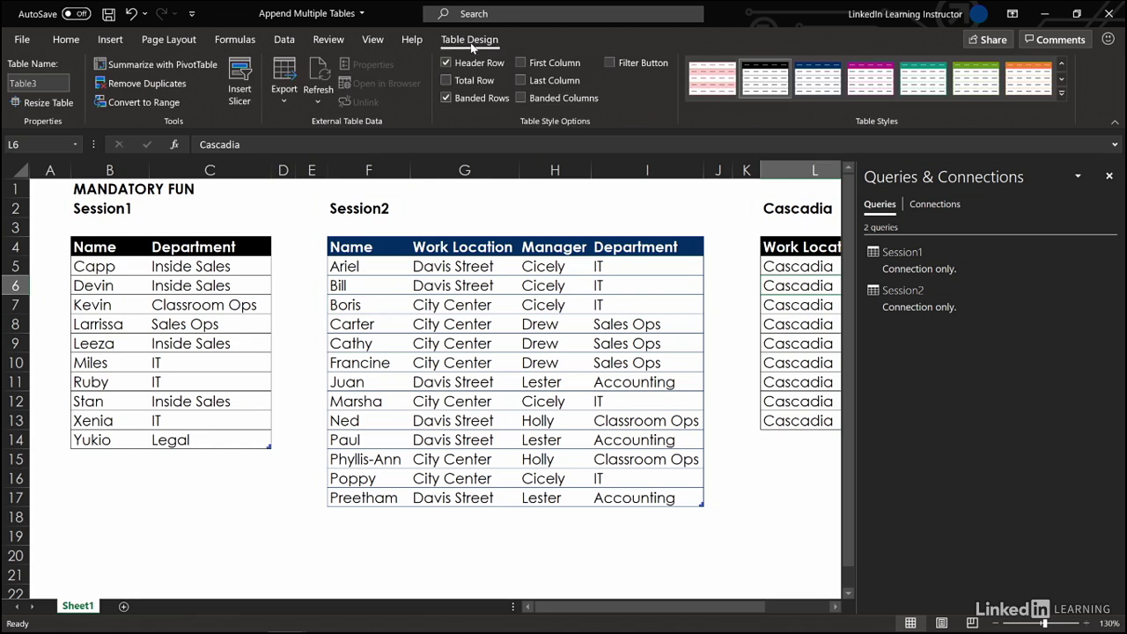
{"action": "left_click", "coordinate": [63, 83]}
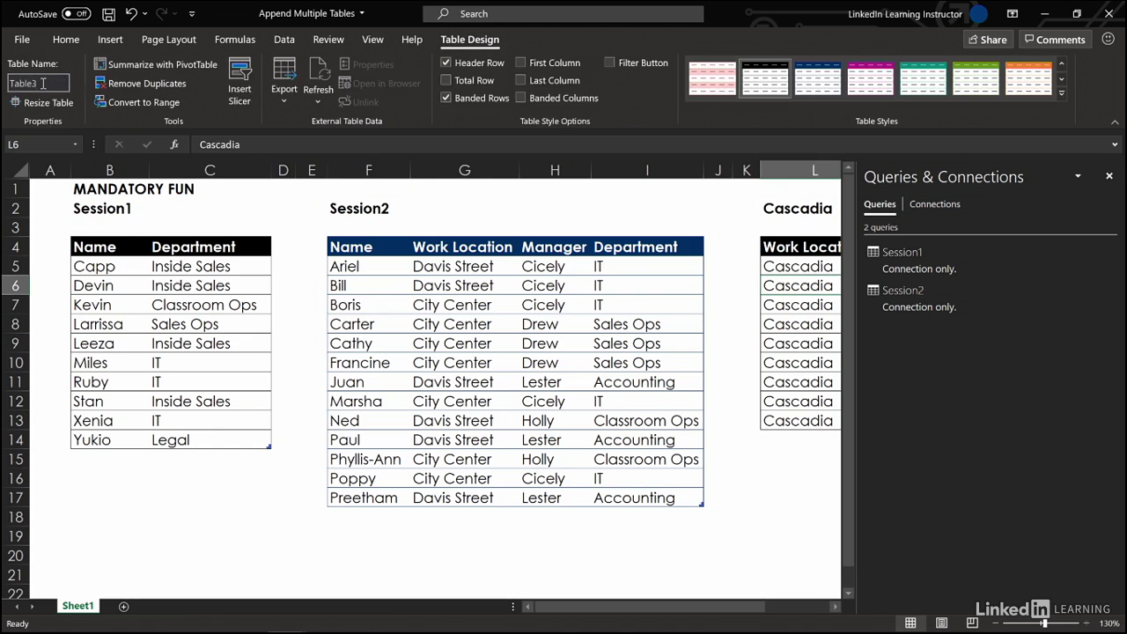
{"action": "double_click", "coordinate": [43, 84]}
{"action": "type", "text": "Cascadia"}
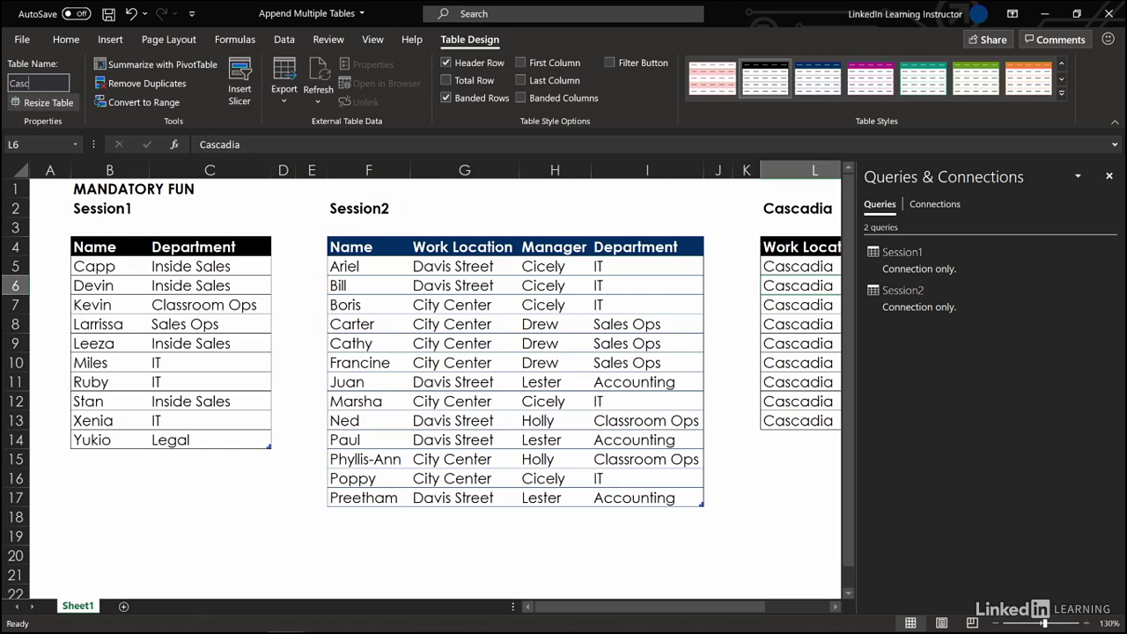
{"action": "key", "text": "Return"}
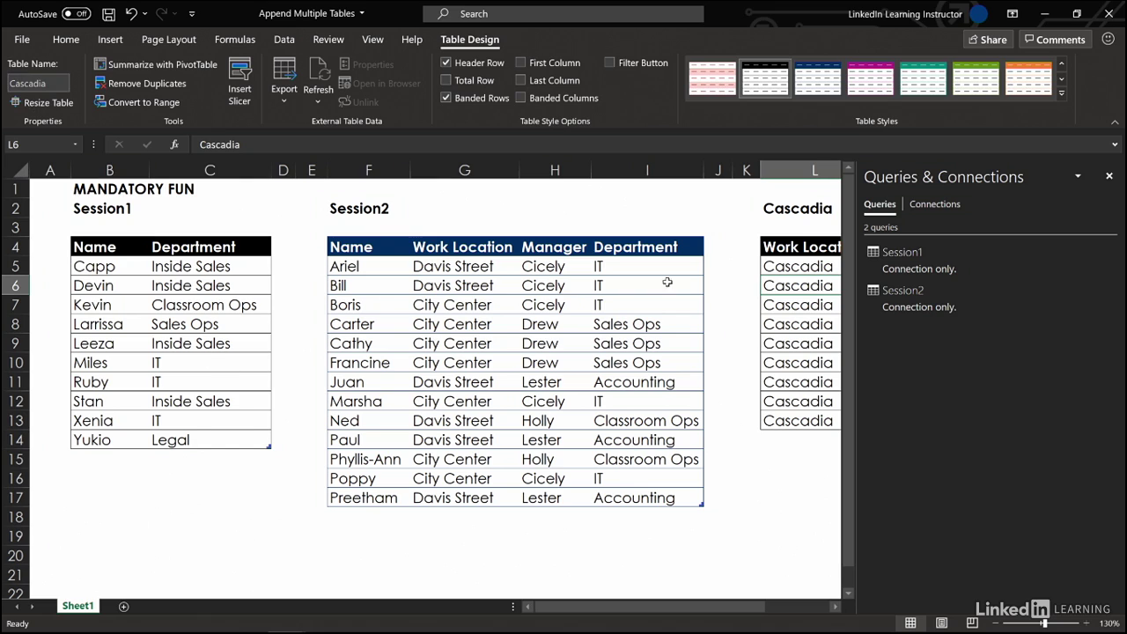
Open the Cascadia table as a query in the Power Query Editor
{"action": "left_click", "coordinate": [796, 317]}
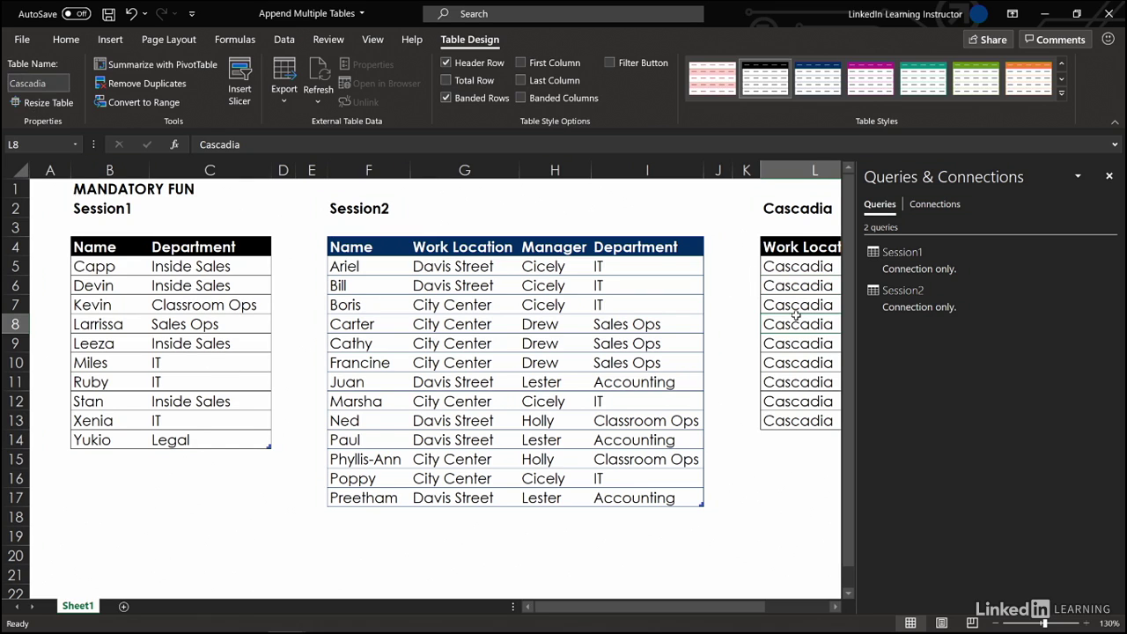
{"action": "left_click", "coordinate": [285, 39]}
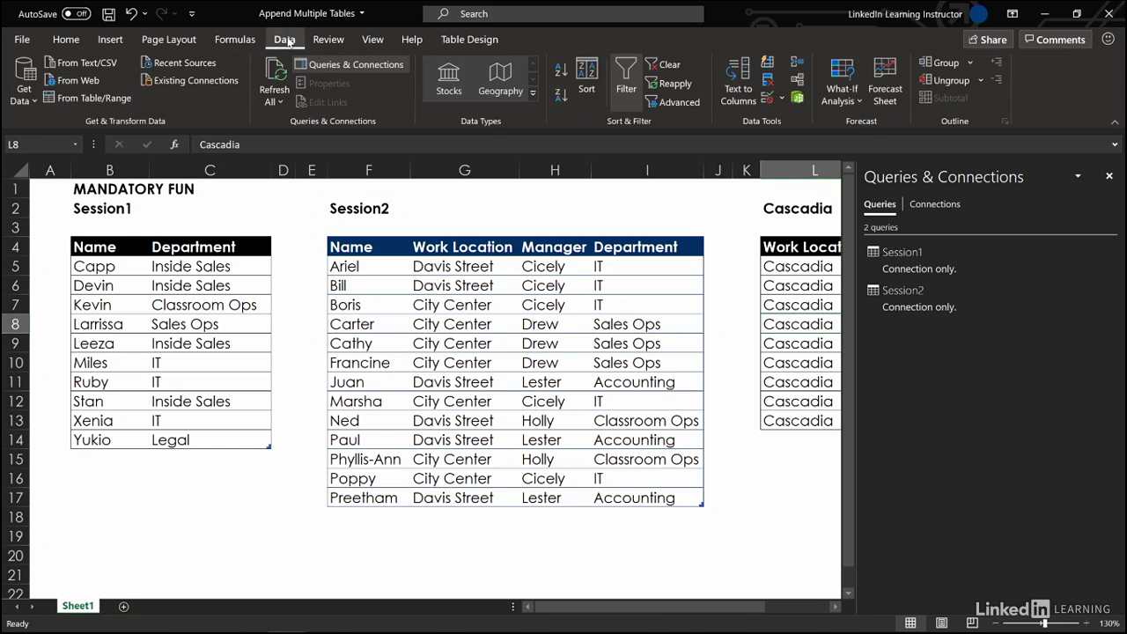
{"action": "left_click", "coordinate": [110, 98]}
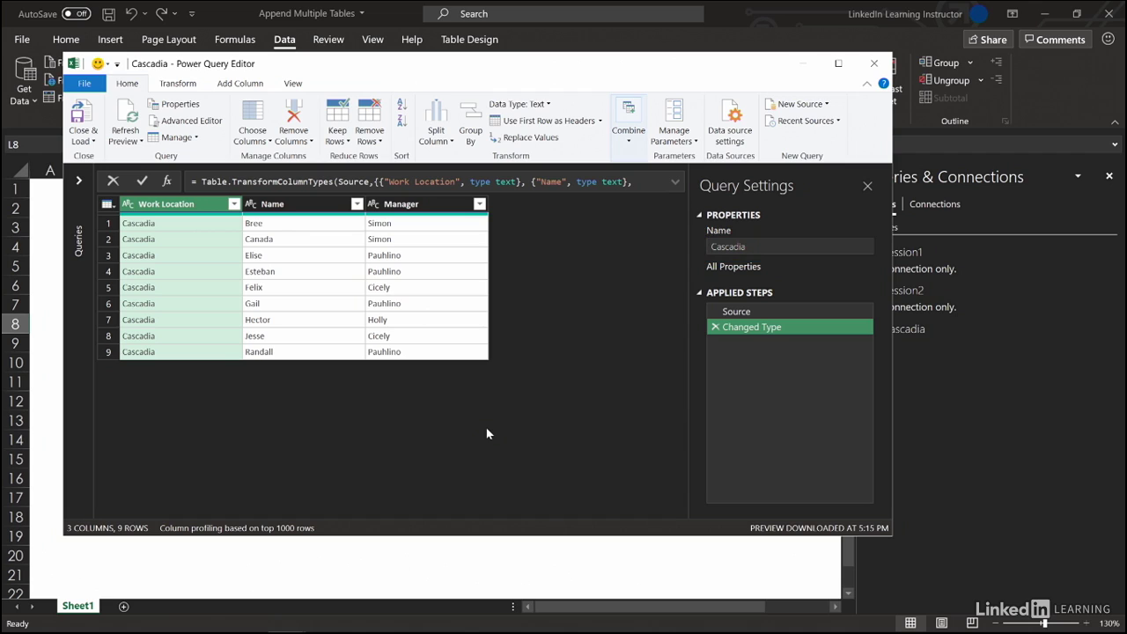
Start an Append Queries as New operation from the Cascadia query, set to three or more tables
{"action": "left_click", "coordinate": [626, 145]}
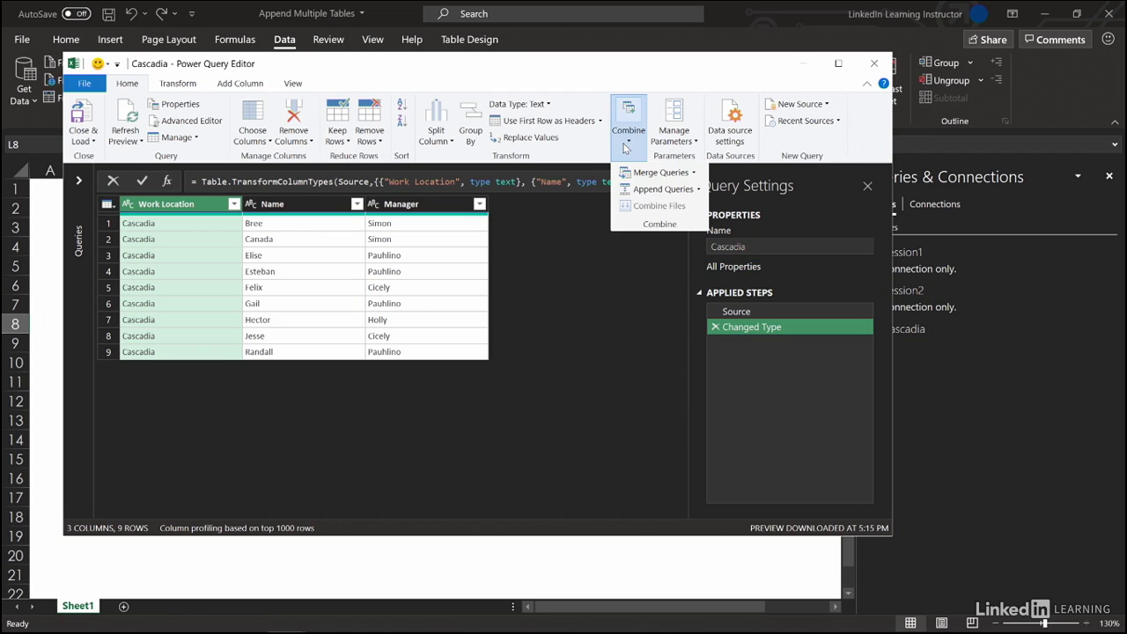
{"action": "left_click", "coordinate": [697, 190]}
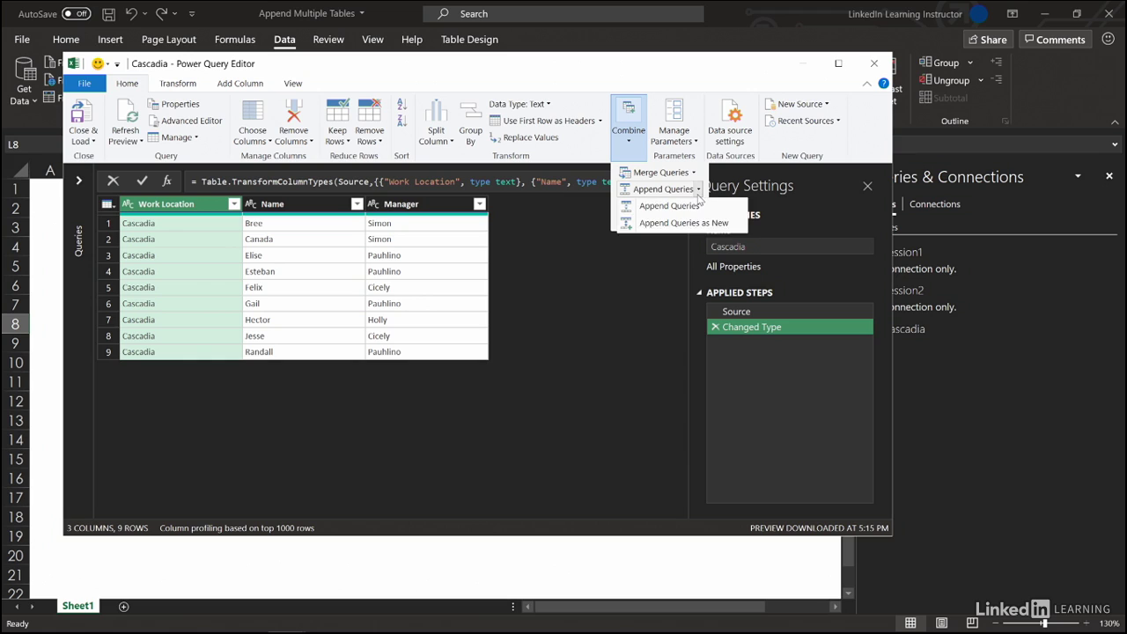
{"action": "left_click", "coordinate": [686, 223]}
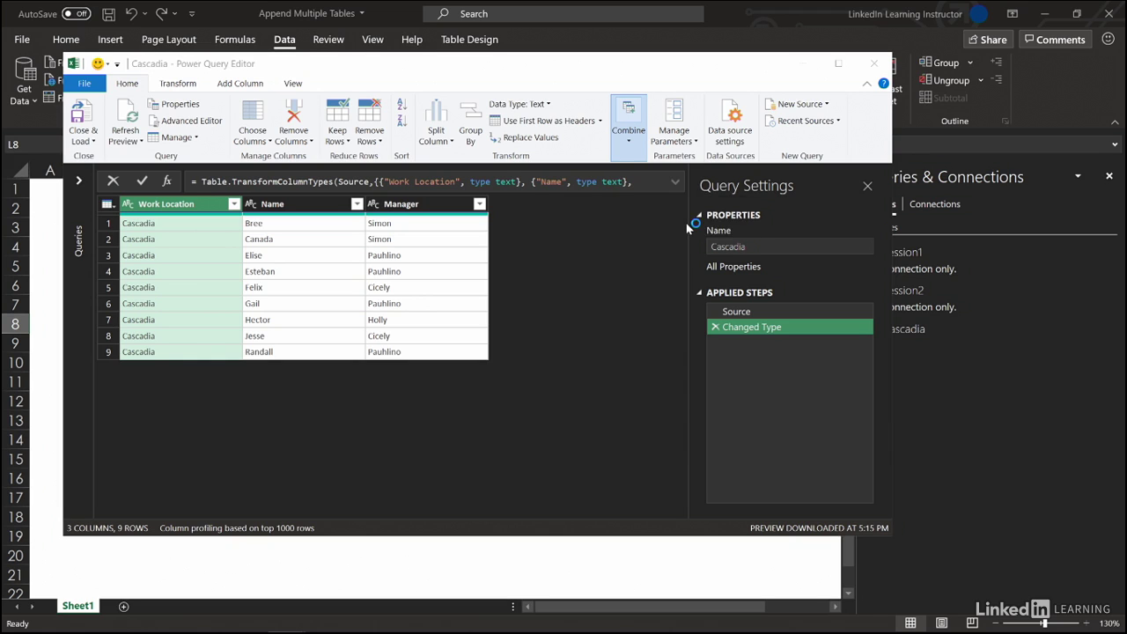
{"action": "left_click", "coordinate": [458, 276]}
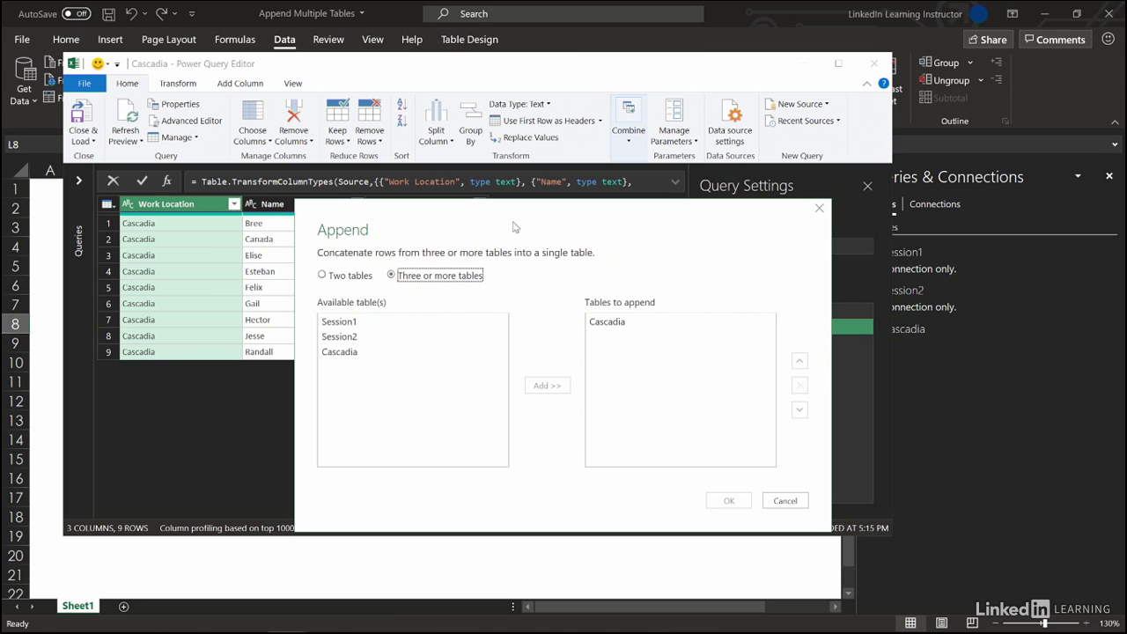
{"action": "left_click_drag", "start_coordinate": [511, 212], "coordinate": [503, 264]}
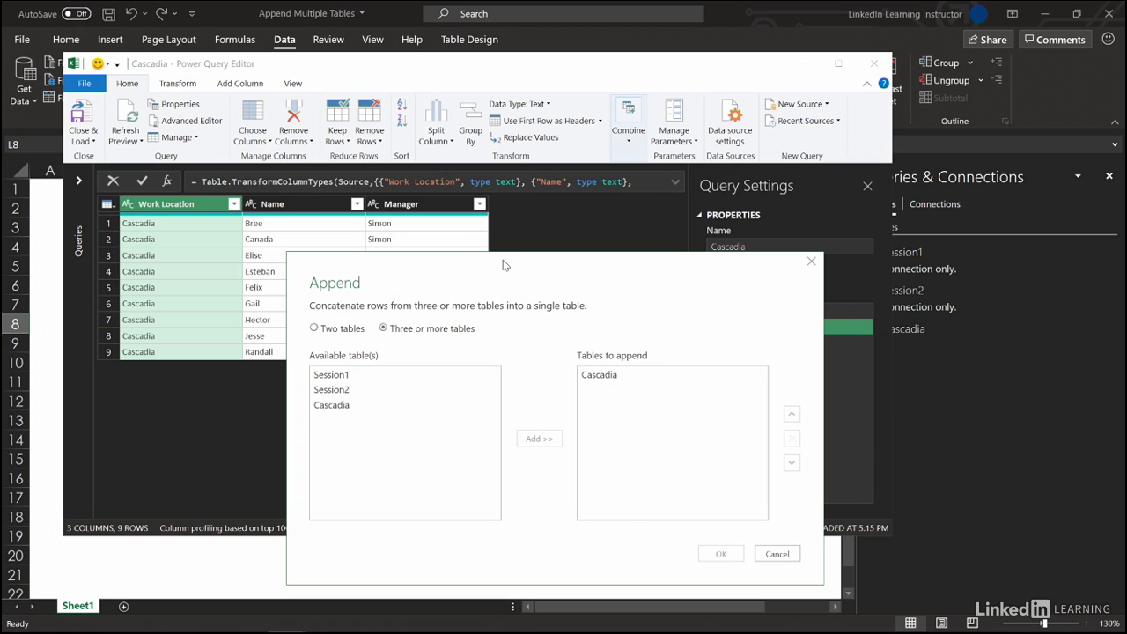
{"action": "left_click_drag", "start_coordinate": [503, 260], "coordinate": [479, 180]}
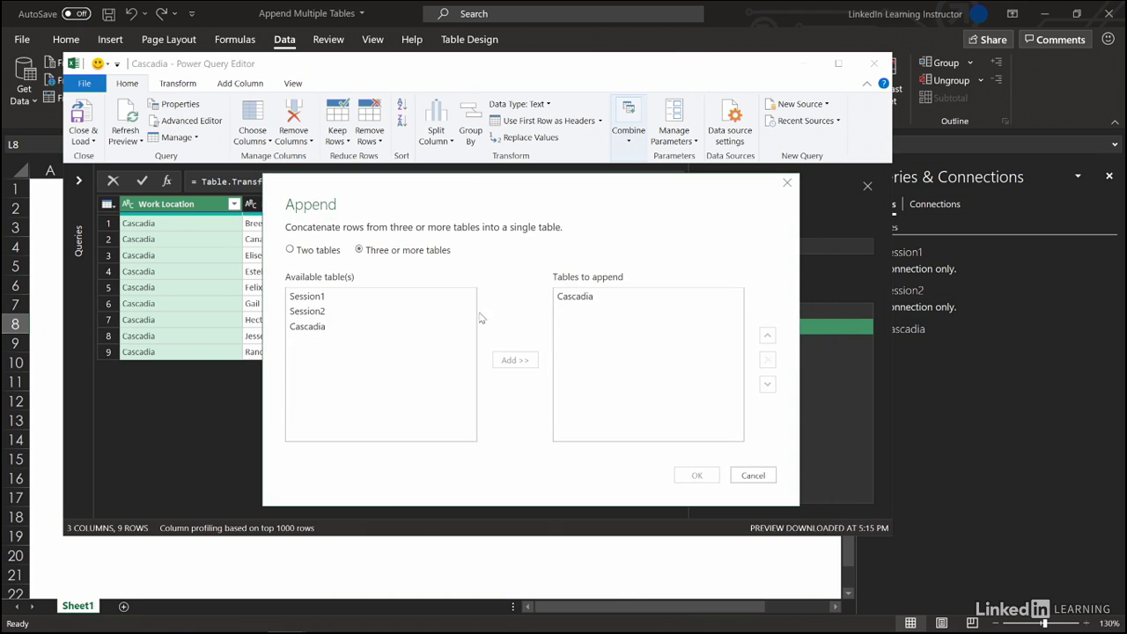
Add Session1 and Session2 after Cascadia in the tables to append and create the combined query
{"action": "left_click", "coordinate": [322, 299]}
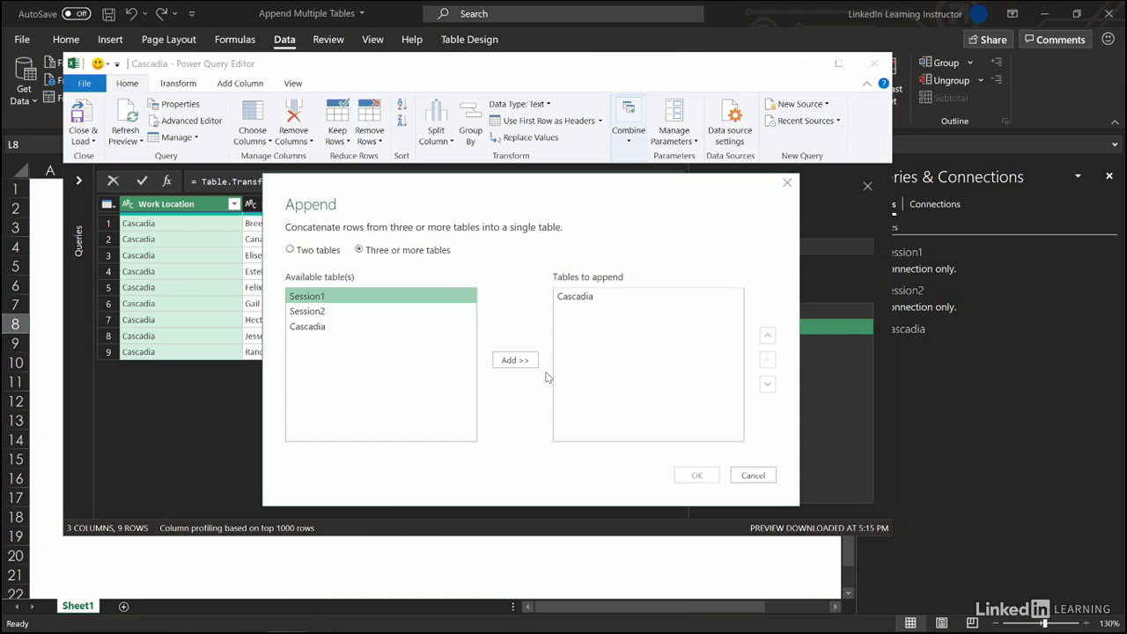
{"action": "left_click", "coordinate": [517, 363]}
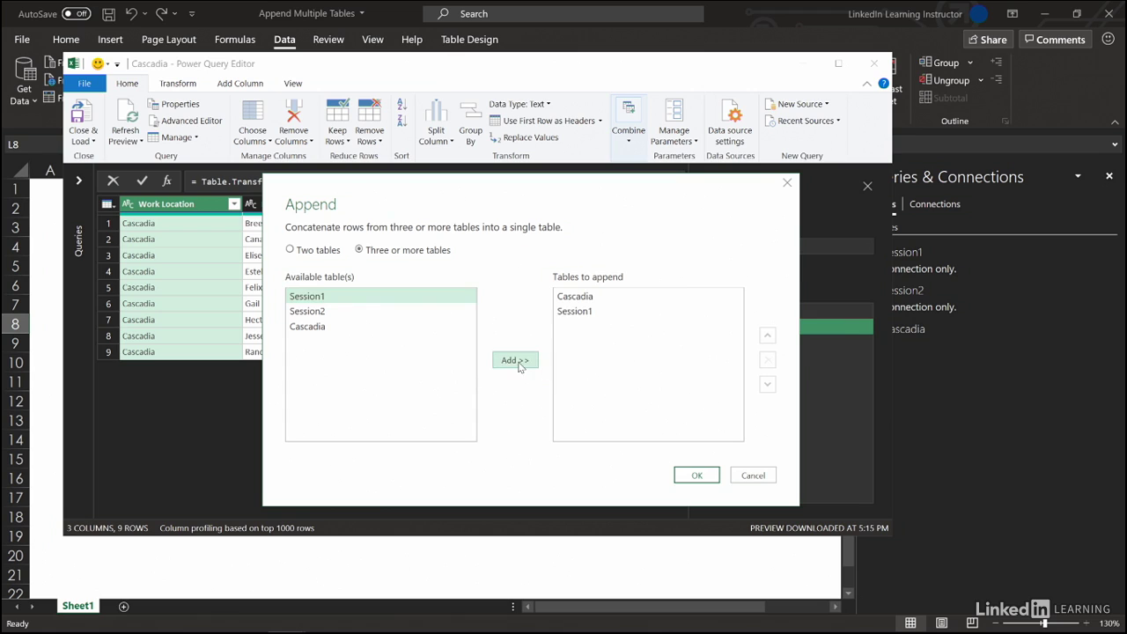
{"action": "left_click", "coordinate": [317, 313]}
{"action": "left_click", "coordinate": [517, 363]}
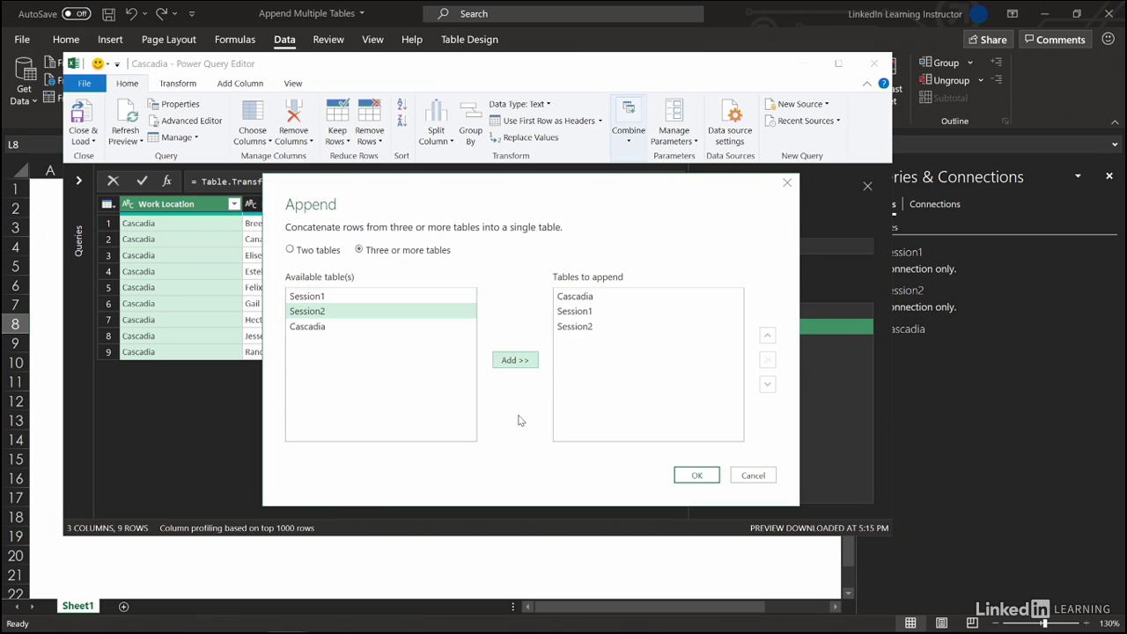
{"action": "left_click", "coordinate": [680, 476]}
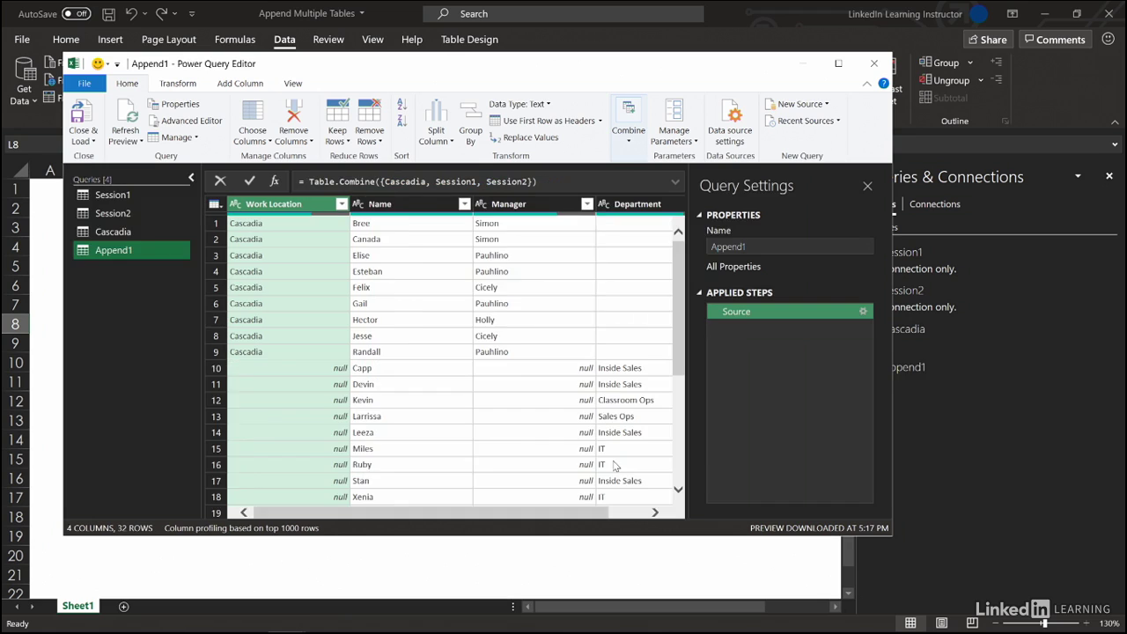
Collapse the queries list and move the Name column ahead of Work Location in the combined query
{"action": "left_click", "coordinate": [190, 178]}
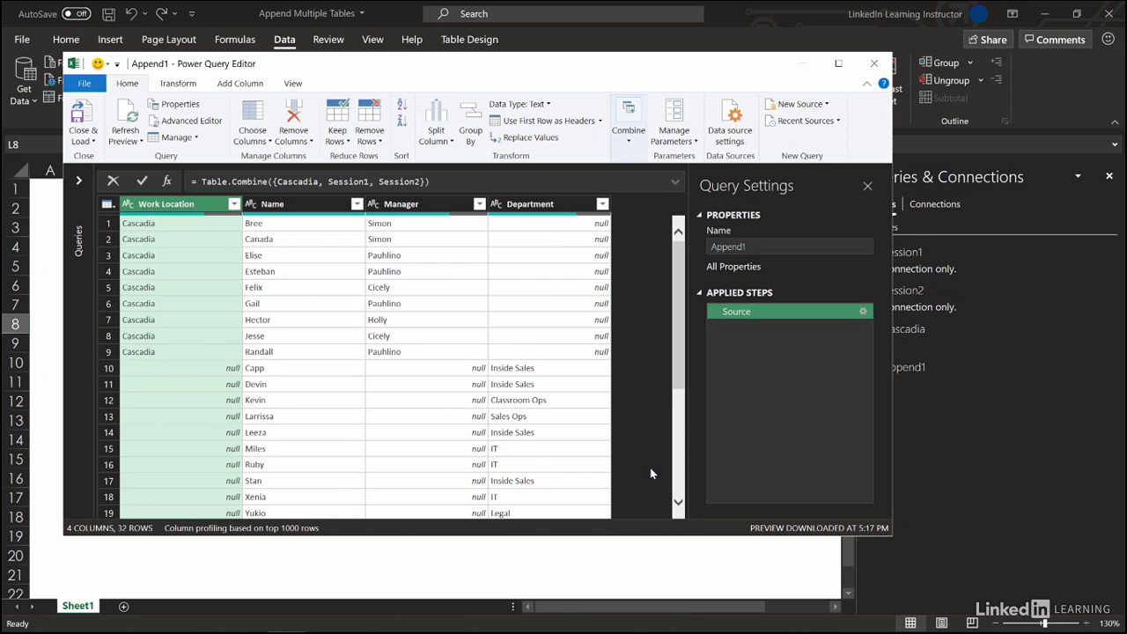
{"action": "scroll", "coordinate": [650, 473], "scroll_direction": "down", "scroll_amount": 3}
{"action": "scroll", "coordinate": [650, 473], "scroll_direction": "down", "scroll_amount": 2}
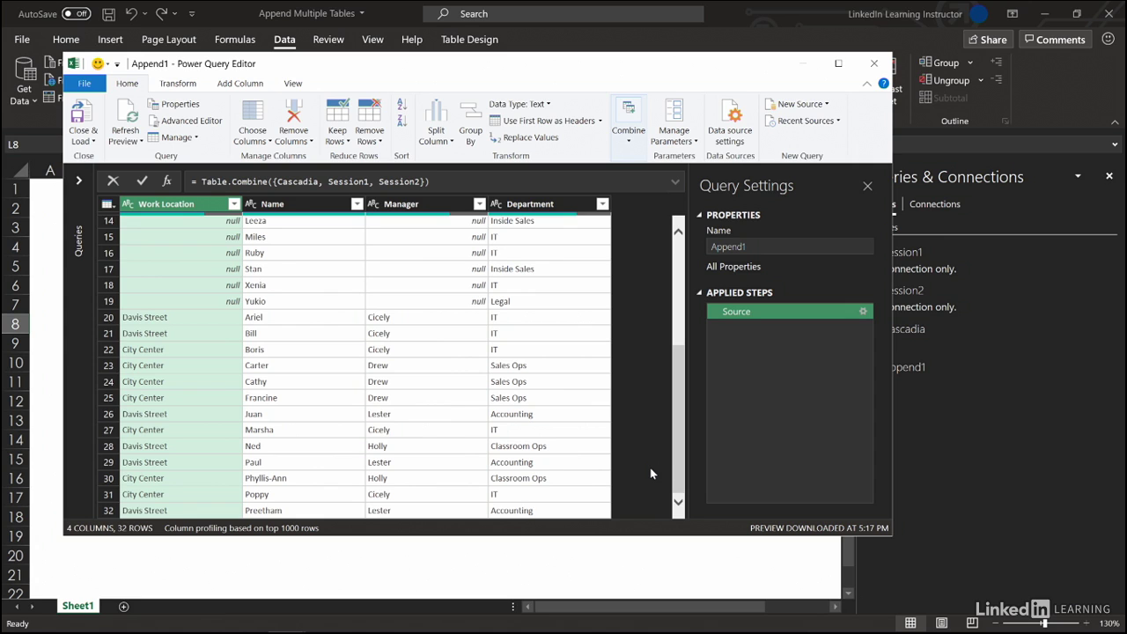
{"action": "scroll", "coordinate": [651, 473], "scroll_direction": "up", "scroll_amount": 5}
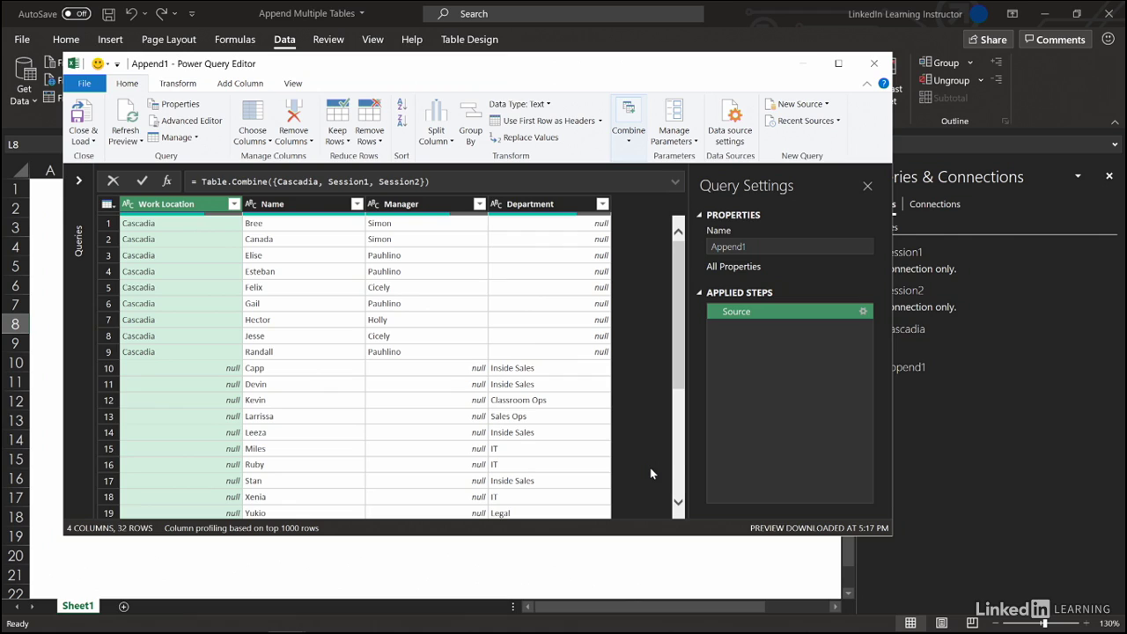
{"action": "left_click", "coordinate": [273, 205]}
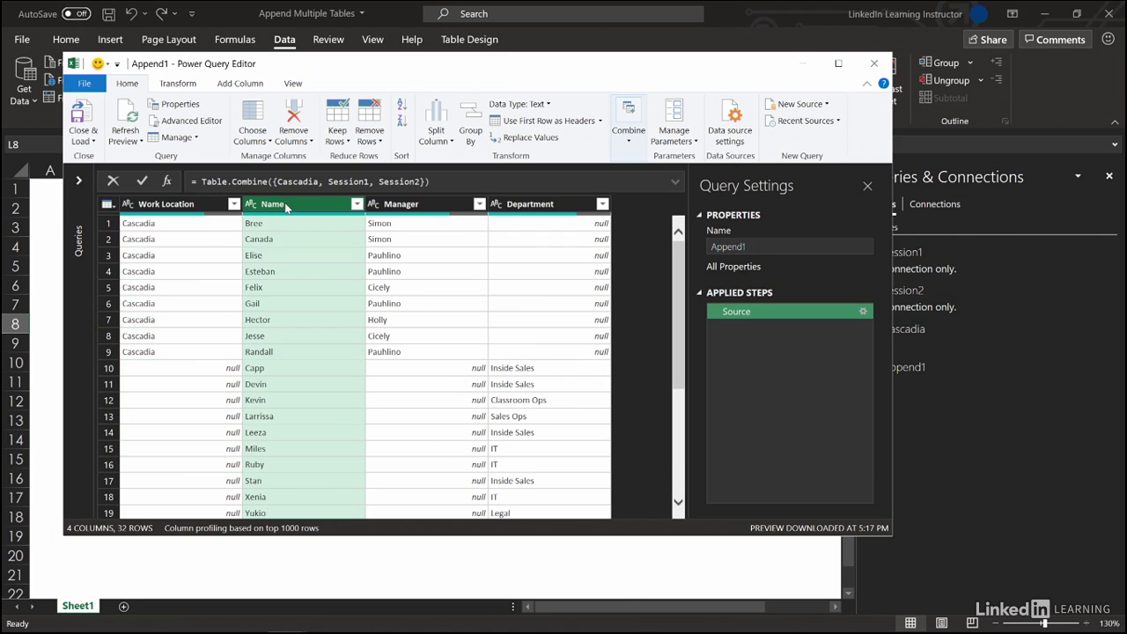
{"action": "left_click_drag", "start_coordinate": [250, 209], "coordinate": [181, 211]}
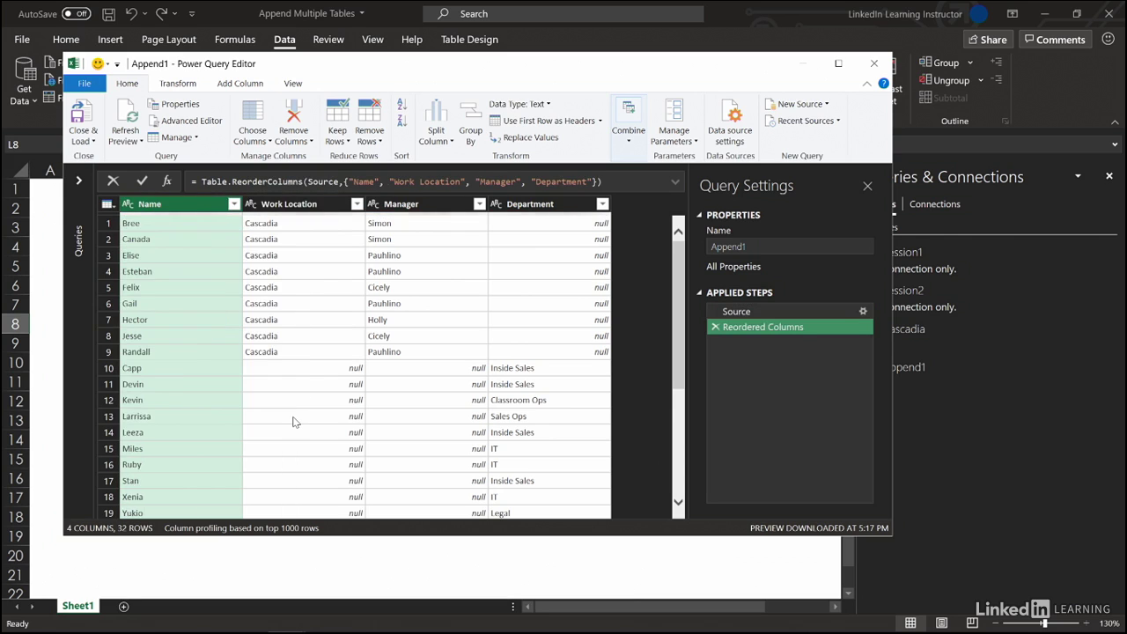
Sort the combined query by Name in ascending order, load it into the workbook, and review the resulting table
{"action": "scroll", "coordinate": [294, 421], "scroll_direction": "down", "scroll_amount": 5}
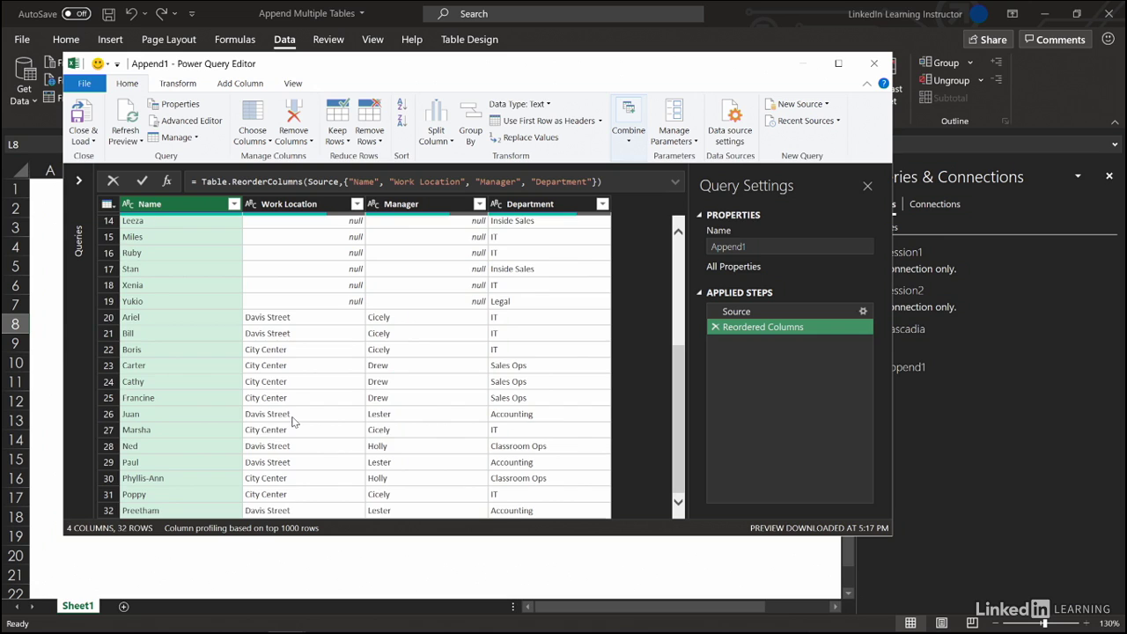
{"action": "scroll", "coordinate": [294, 422], "scroll_direction": "up", "scroll_amount": 5}
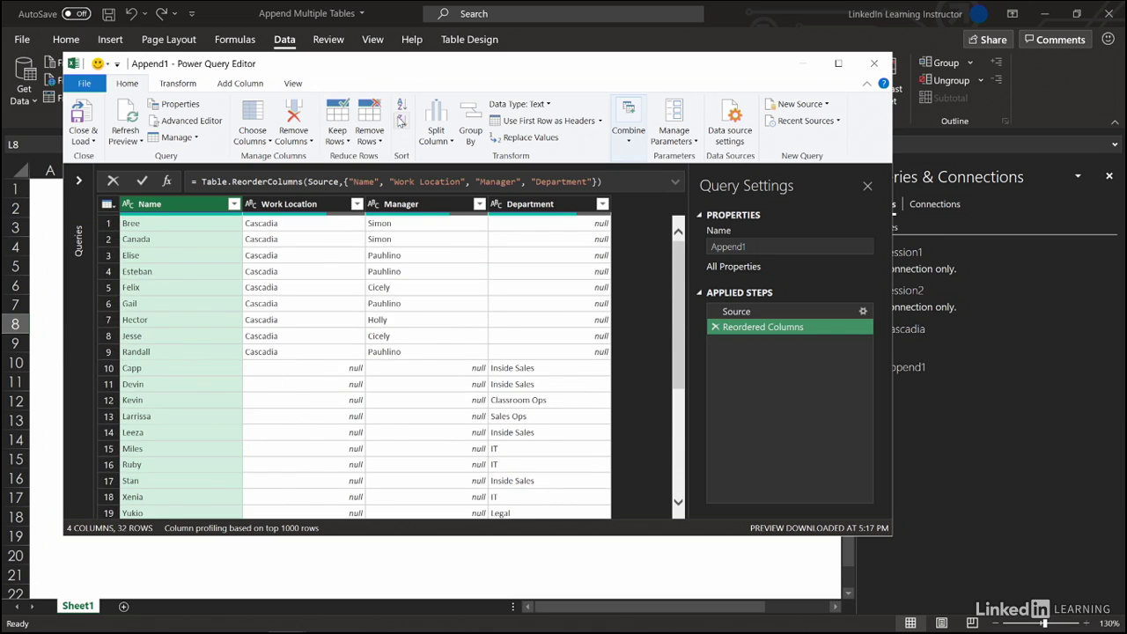
{"action": "left_click", "coordinate": [402, 104]}
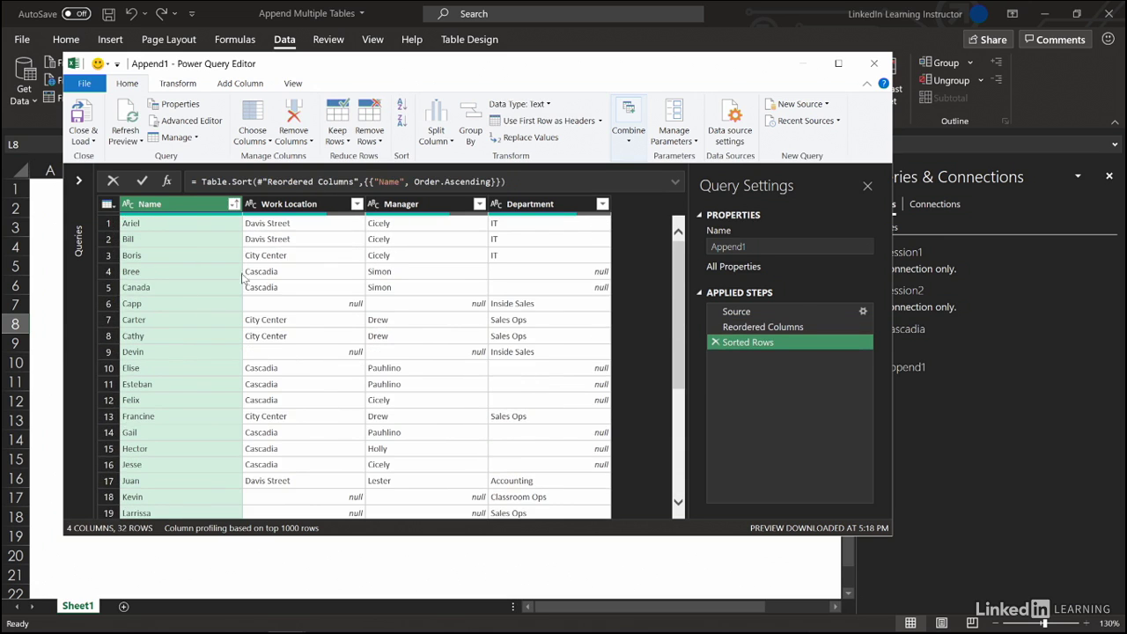
{"action": "left_click", "coordinate": [83, 112]}
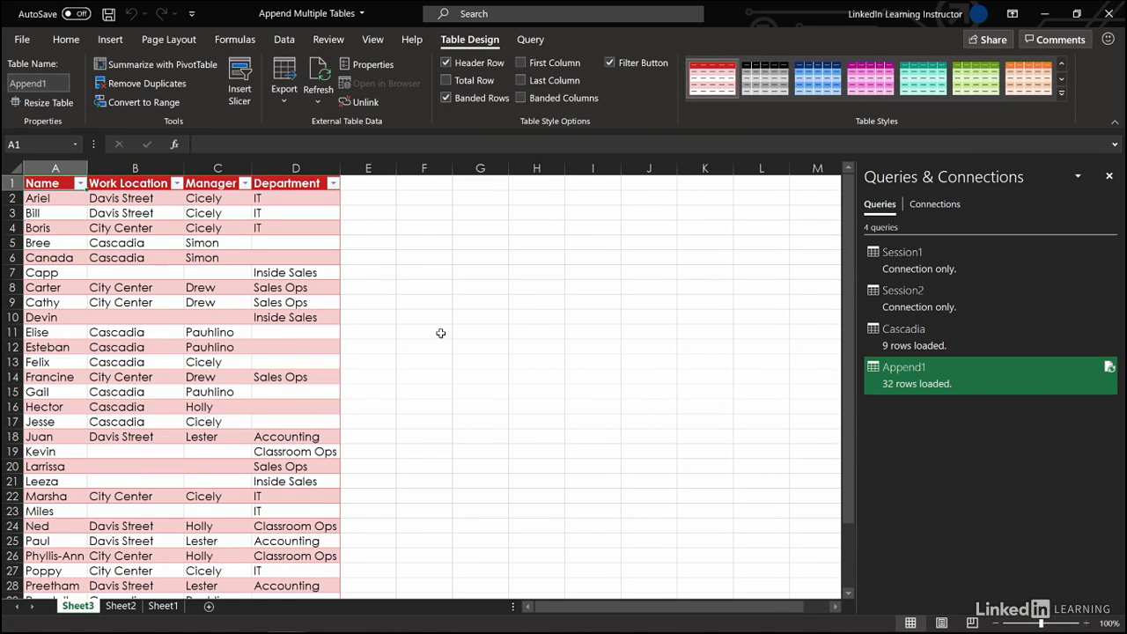
{"action": "scroll", "coordinate": [440, 333], "scroll_direction": "down", "scroll_amount": 4}
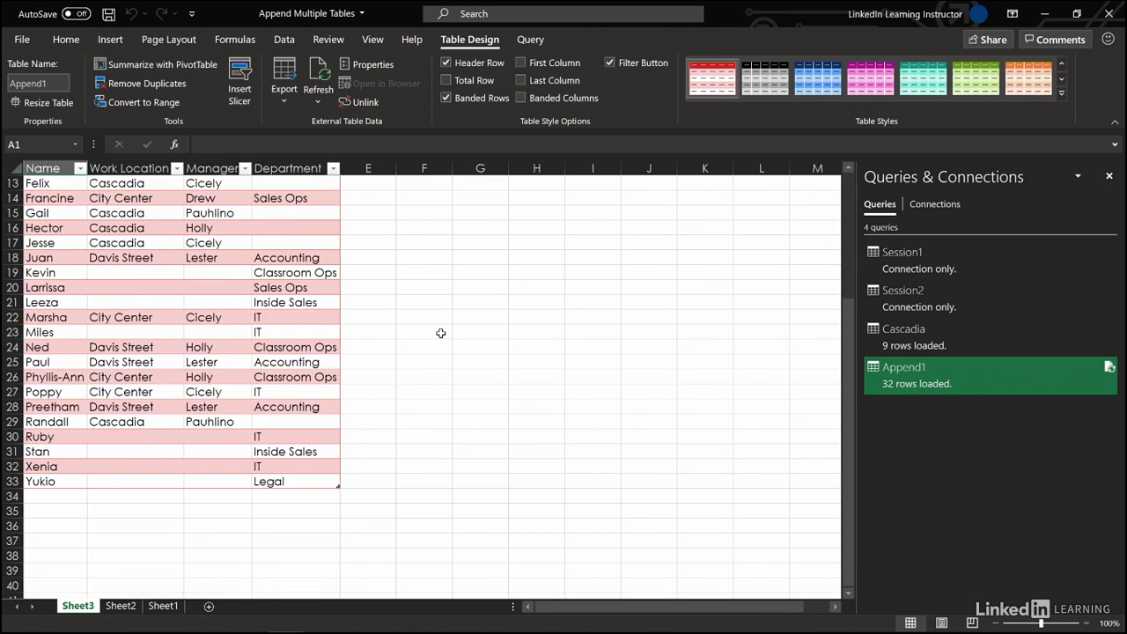
{"action": "scroll", "coordinate": [440, 333], "scroll_direction": "up", "scroll_amount": 4}
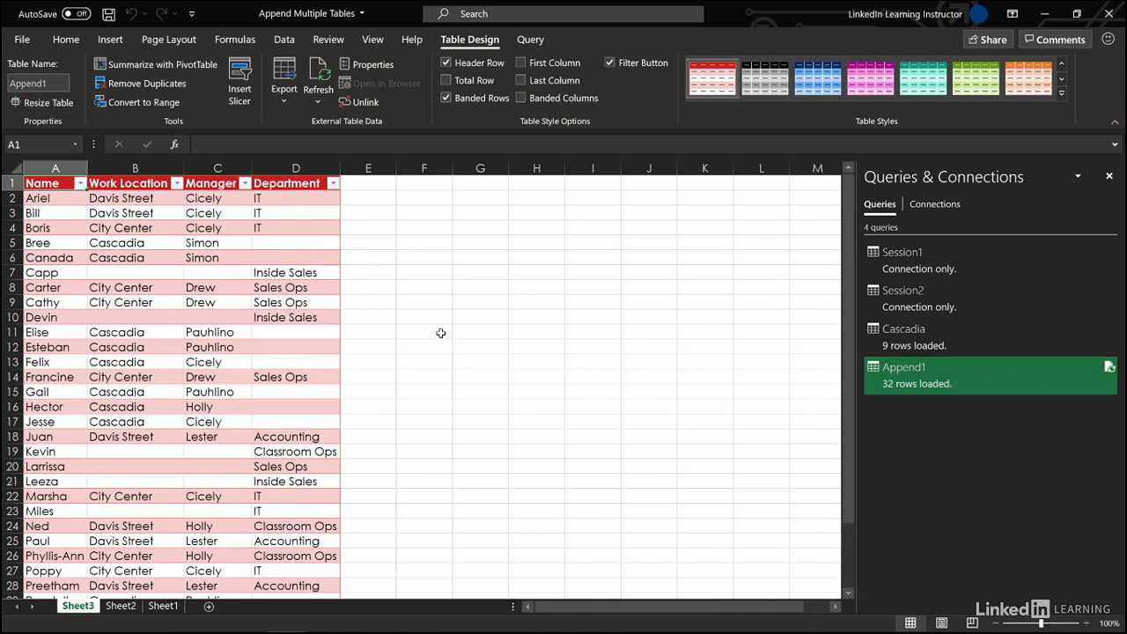